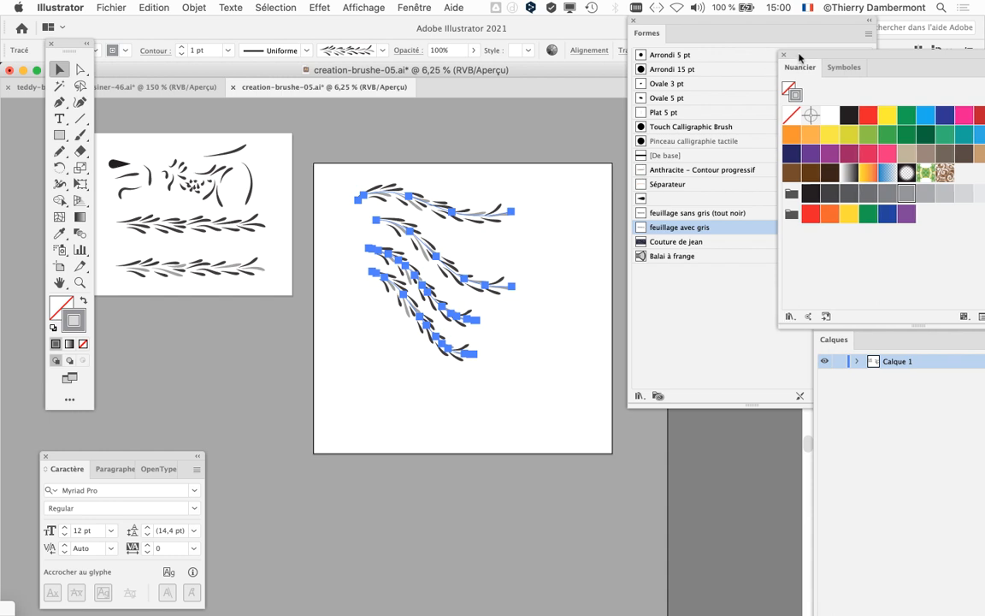
Move the Nuancier panel beside the foliage artwork and resize it to be narrower and taller.
drag(799, 57, 611, 55)
drag(873, 325, 756, 381)
drag(655, 53, 615, 90)
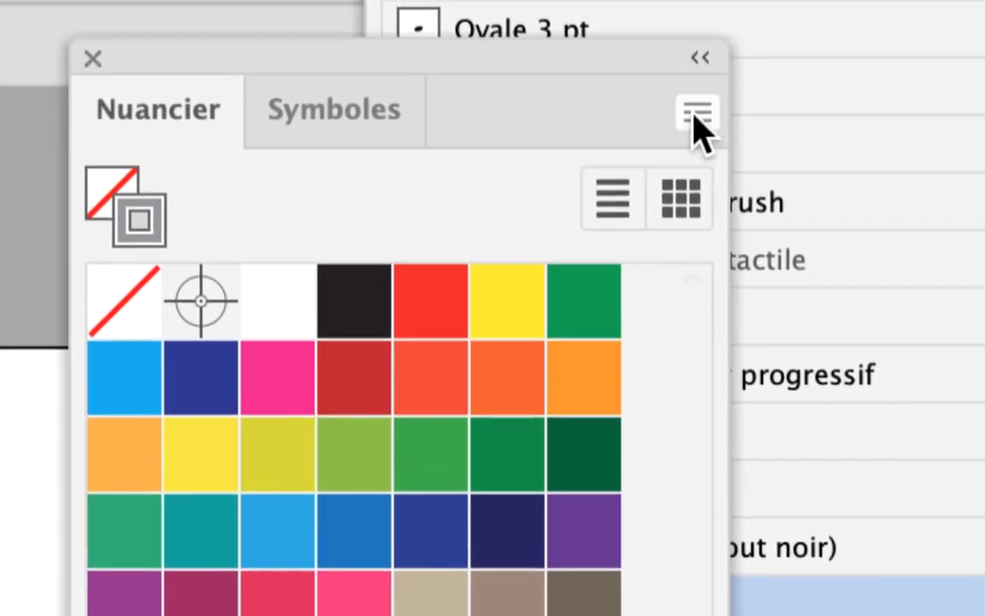
Open the RVB de base swatch library from the Nuanciers par défaut collection.
click(695, 114)
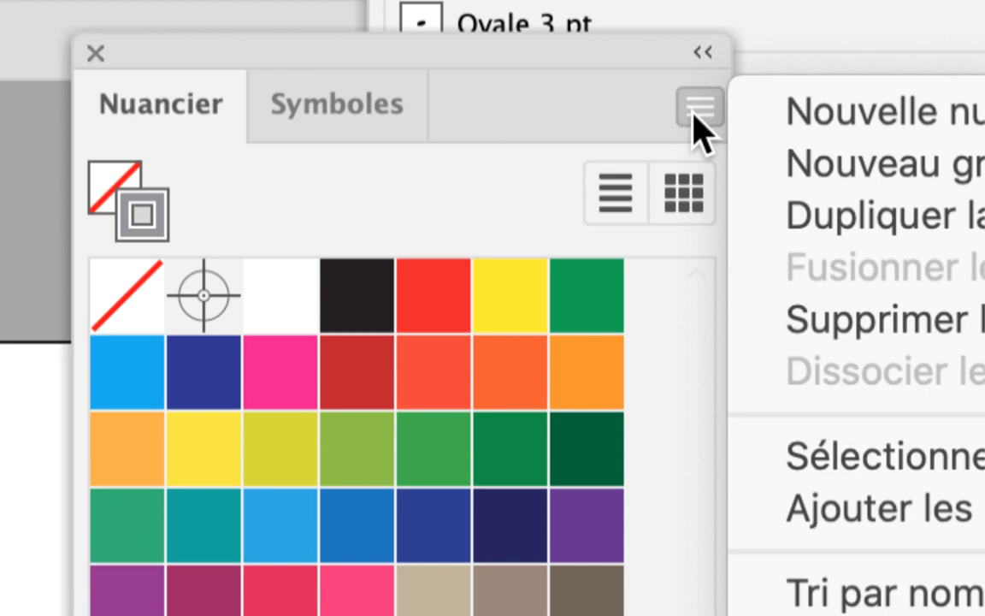
click(695, 119)
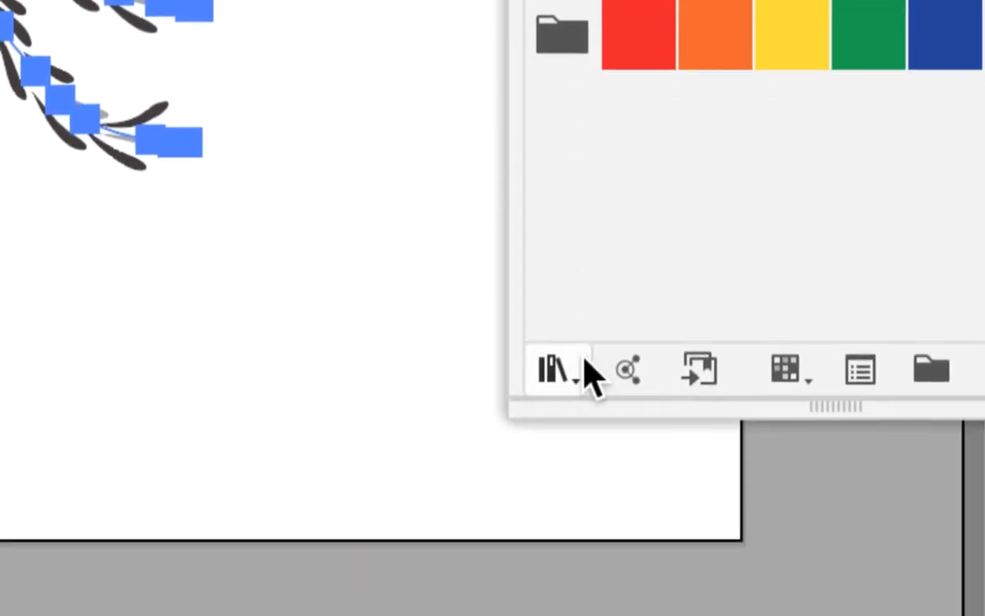
click(585, 359)
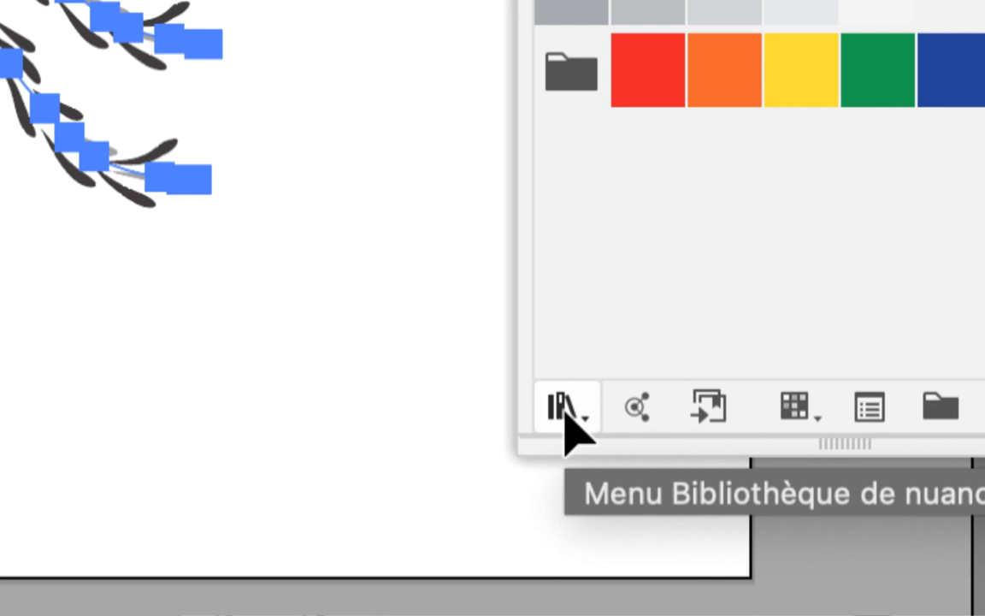
click(566, 412)
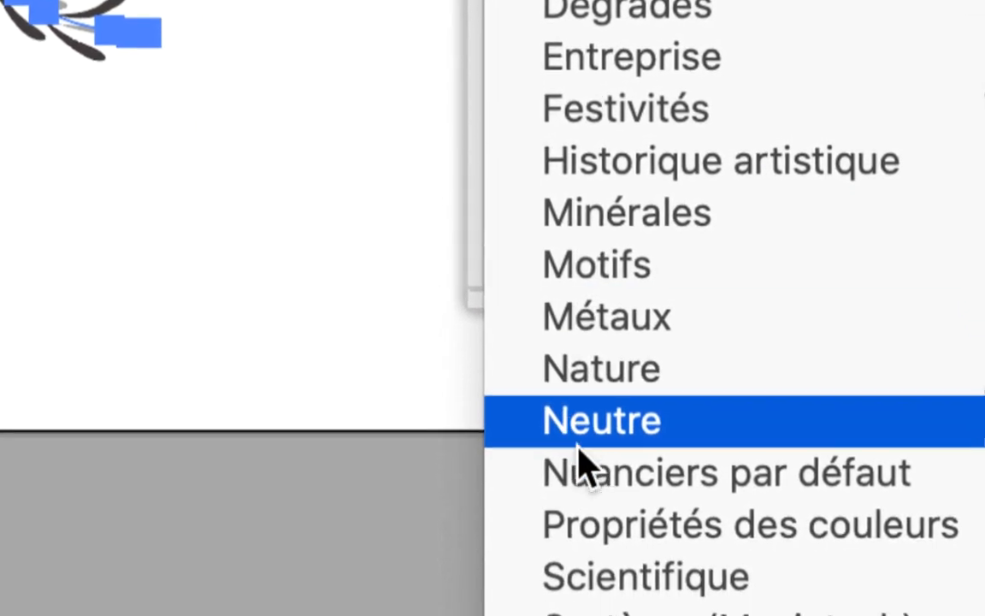
mouse_move(976, 474)
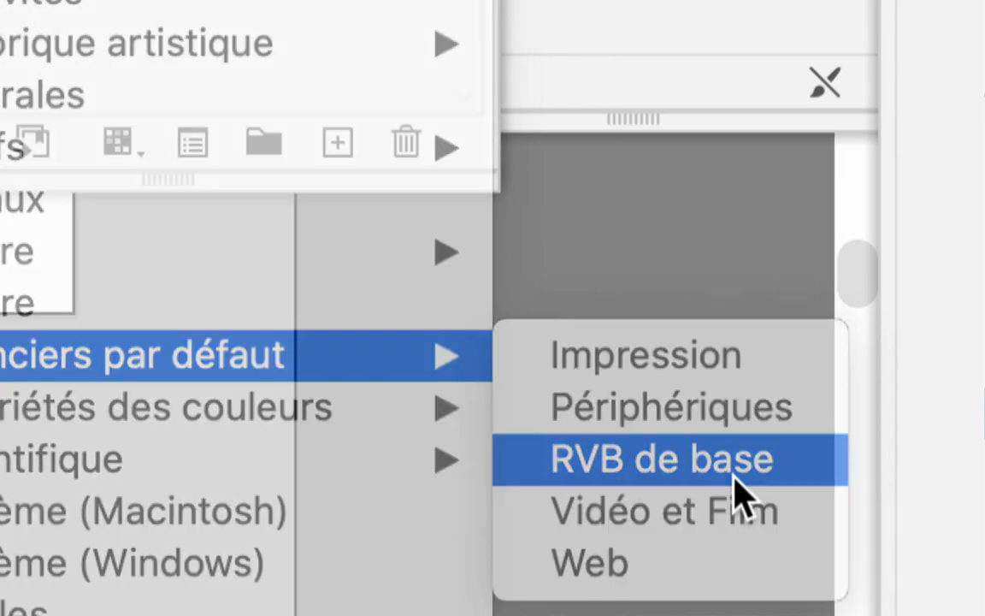
click(734, 462)
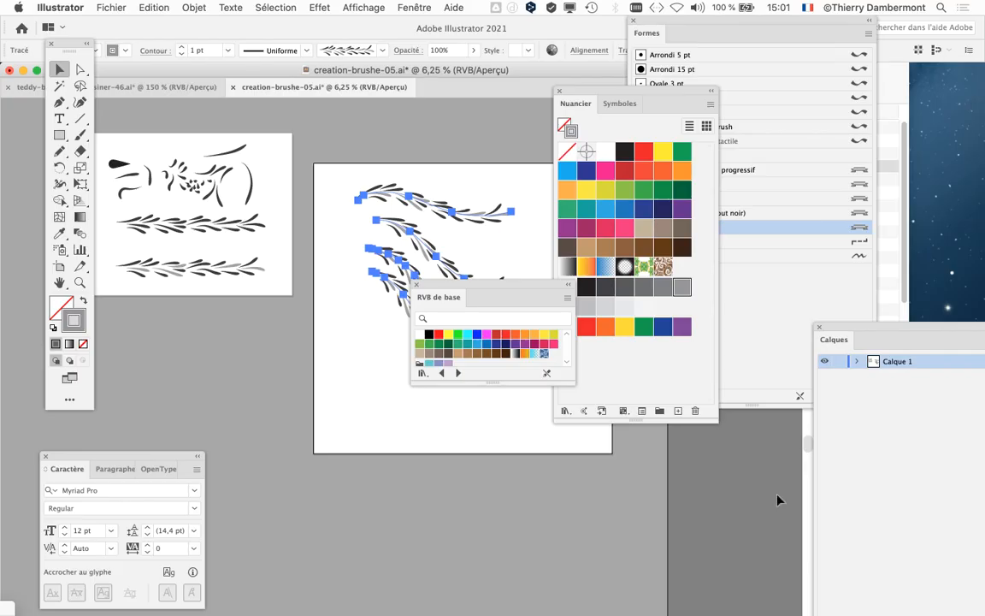
Place the RVB de base library beside the Nuancier panel and enlarge it to show all its swatches.
drag(594, 92, 796, 79)
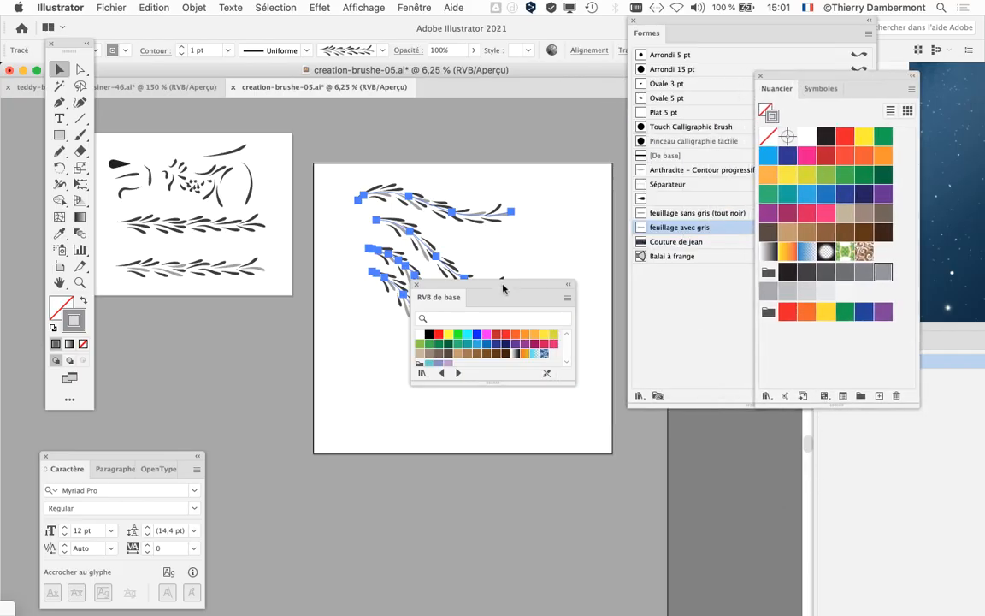
drag(501, 281, 611, 76)
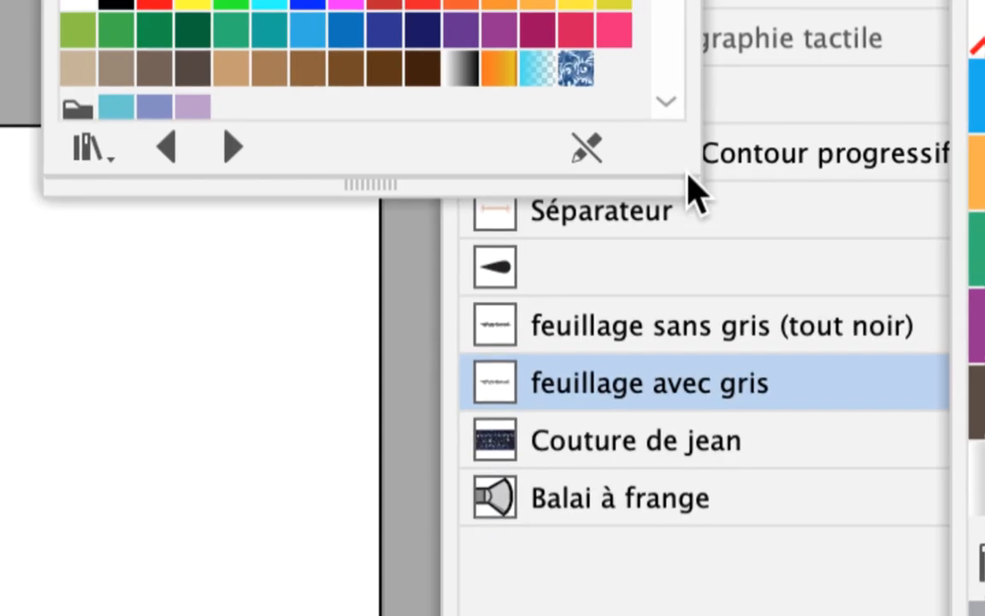
drag(684, 175, 688, 445)
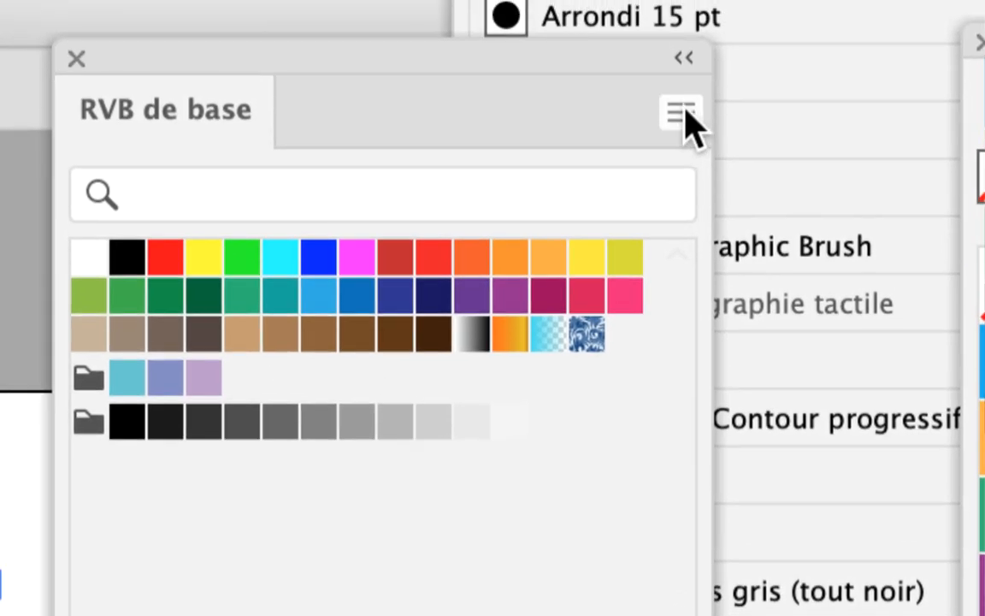
Display the RVB de base swatches as large thumbnails, extend the library's height and bring the Nuancier panel next to it.
click(695, 53)
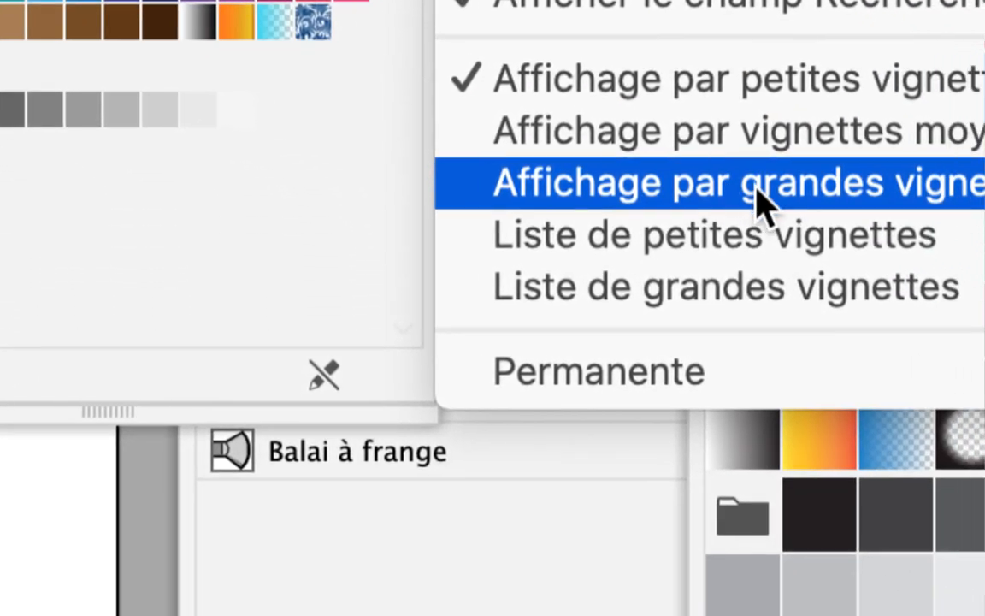
click(904, 310)
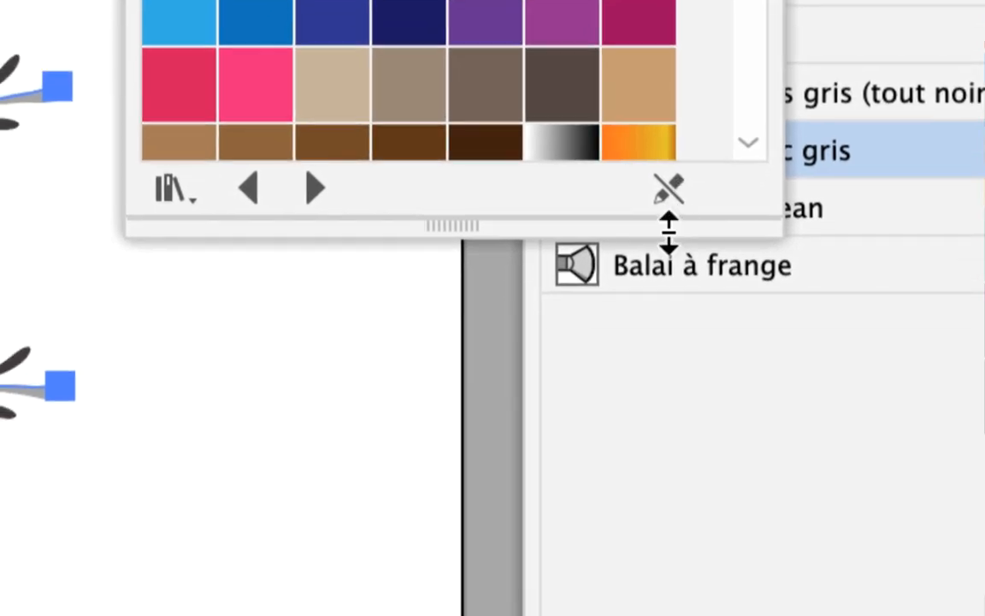
drag(611, 449, 587, 615)
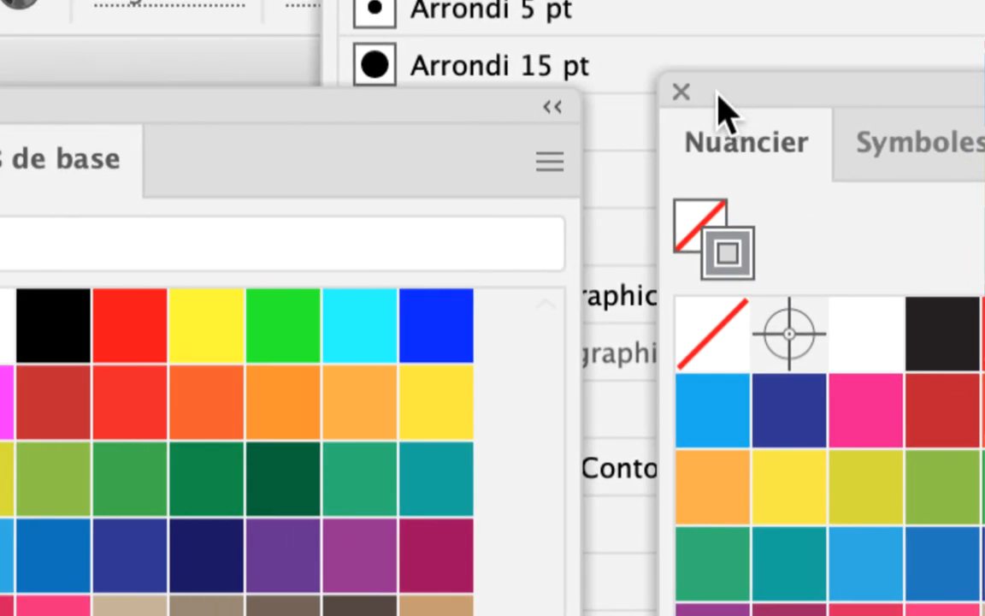
drag(718, 92, 671, 115)
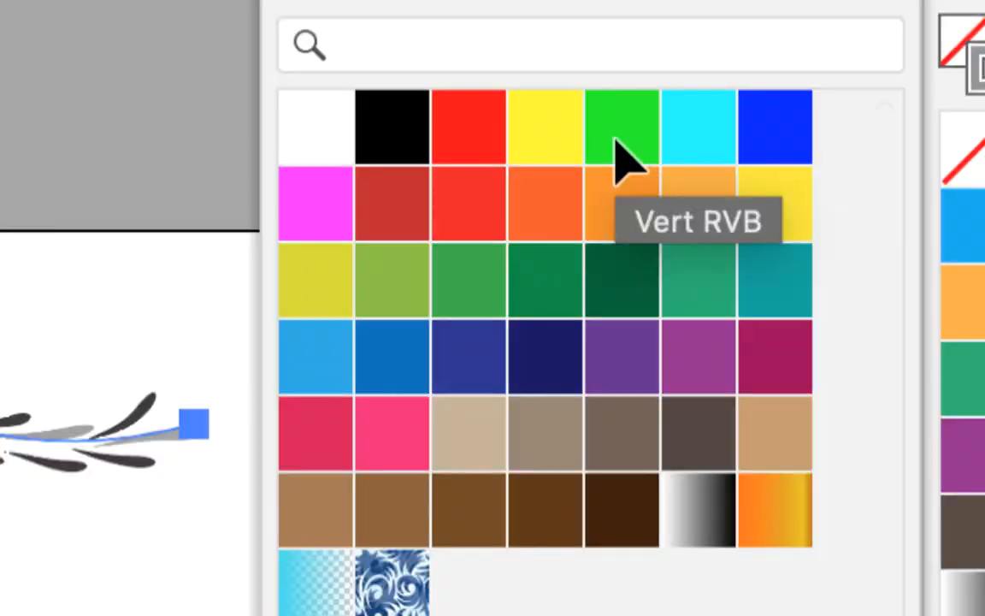
Try an orange stroke on the selected foliage paths, change it to bright cyan and examine the leaves up close.
click(621, 202)
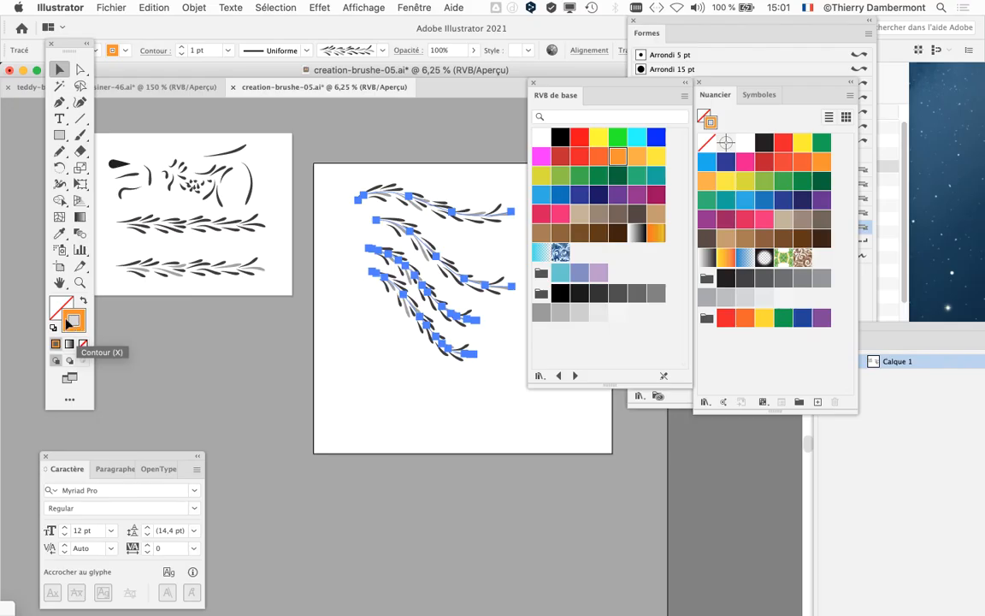
click(637, 137)
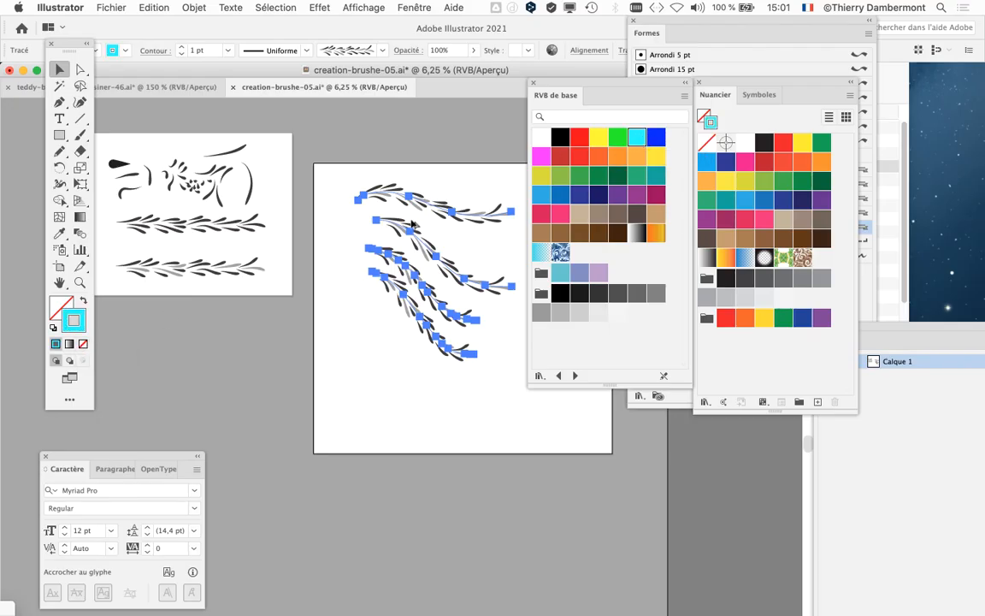
key(super+equal)
scroll(429, 236, up, 2)
drag(469, 268, 248, 319)
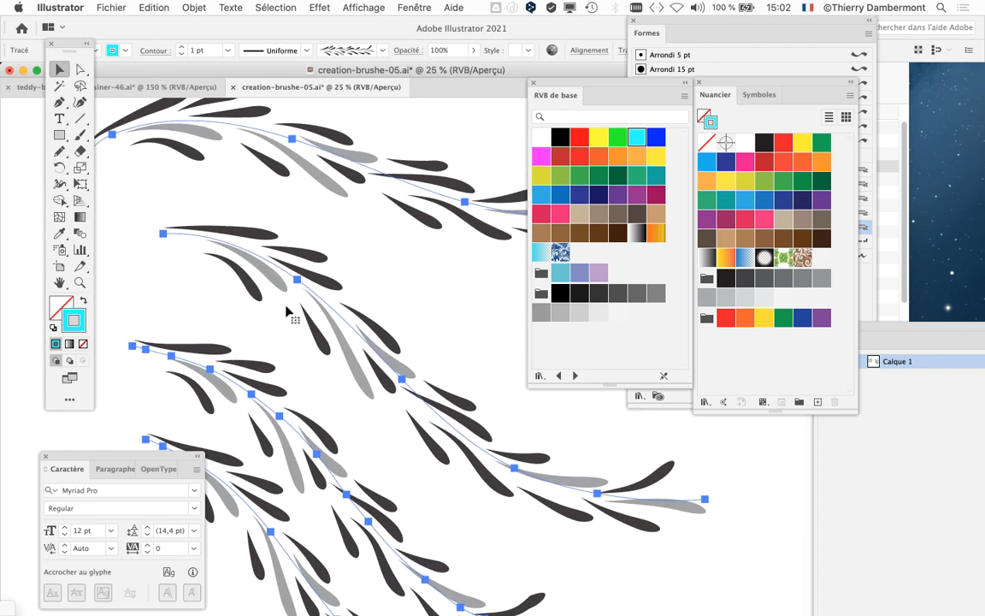
scroll(380, 317, up, 1)
Move the Nuancier and RVB de base panels off the artwork, below the brush list.
drag(717, 87, 868, 96)
mouse_move(603, 84)
mouse_down()
mouse_move(715, 137)
mouse_move(720, 311)
mouse_up()
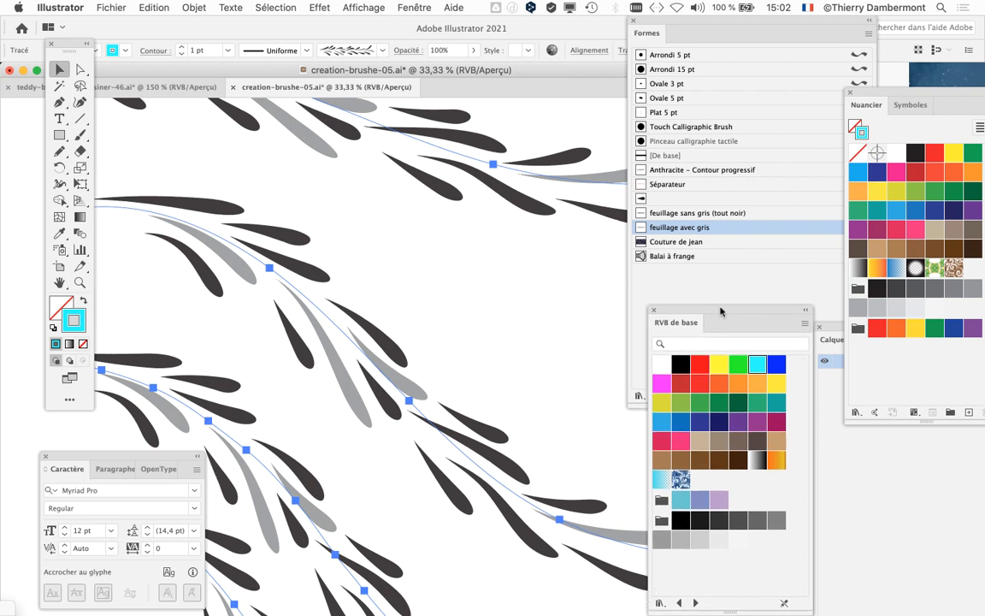
mouse_move(890, 94)
mouse_down()
mouse_move(848, 293)
mouse_move(866, 314)
mouse_up()
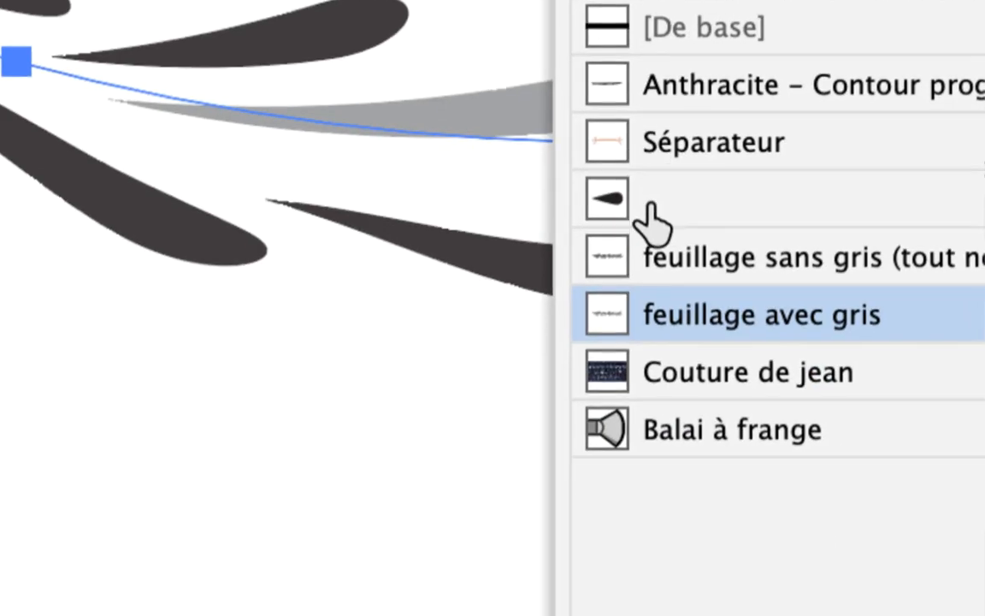
Edit the "feuillage avec gris" art brush, previewing the Teintes colorization mode and switching it to Teintes et ombres.
double_click(617, 318)
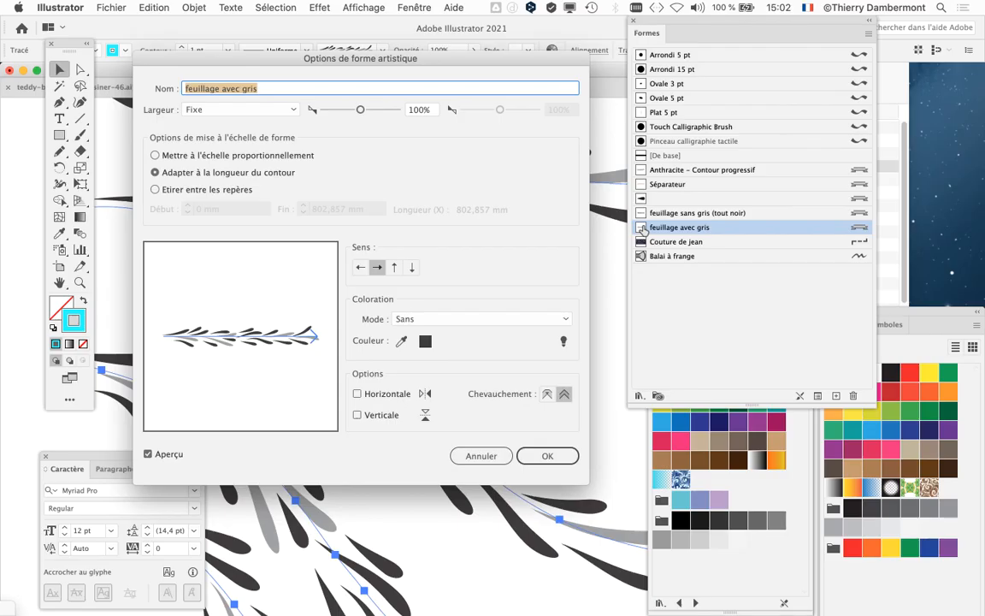
drag(349, 60, 685, 30)
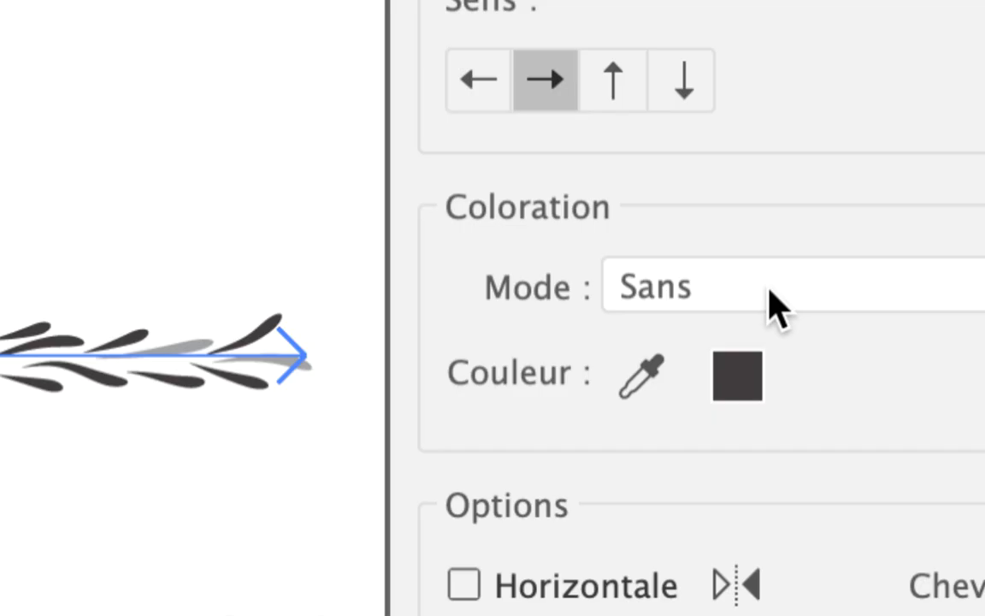
click(769, 291)
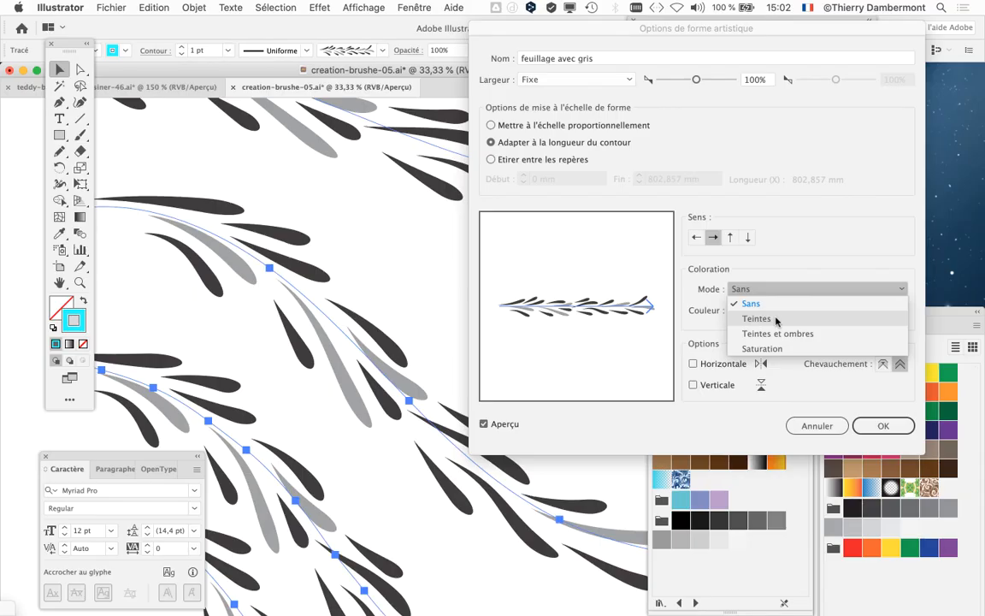
click(757, 318)
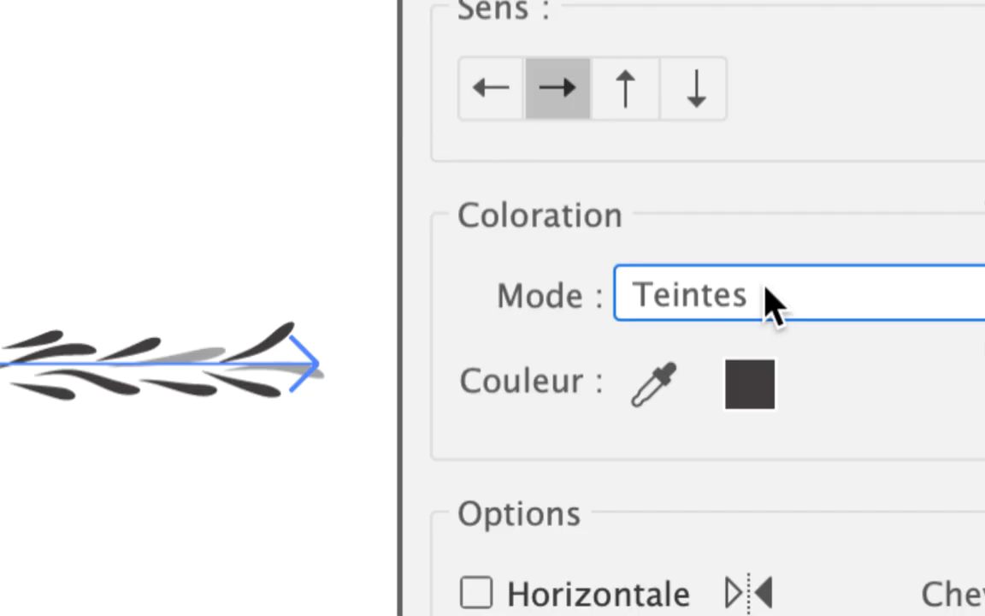
click(774, 304)
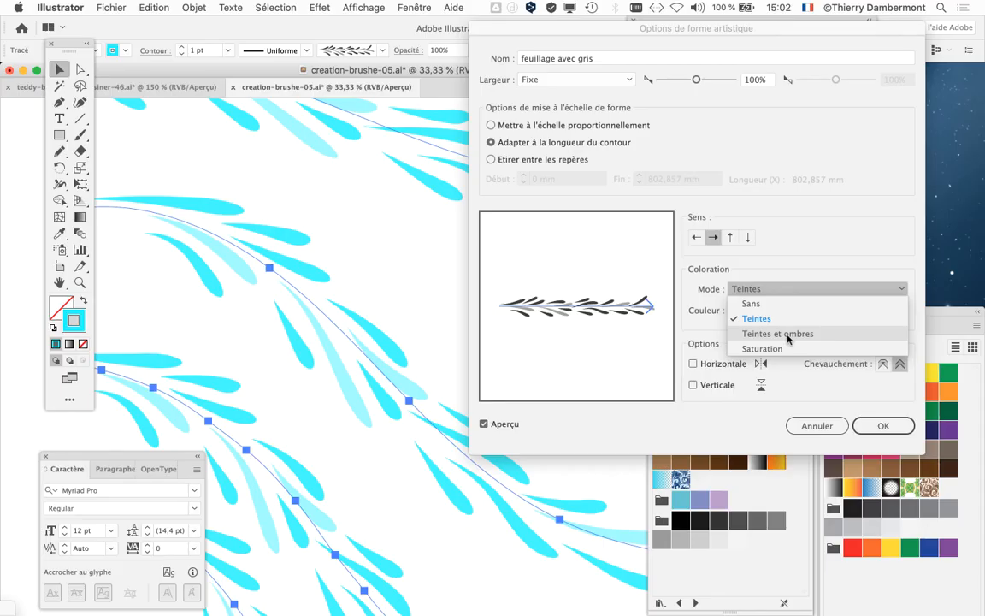
click(786, 335)
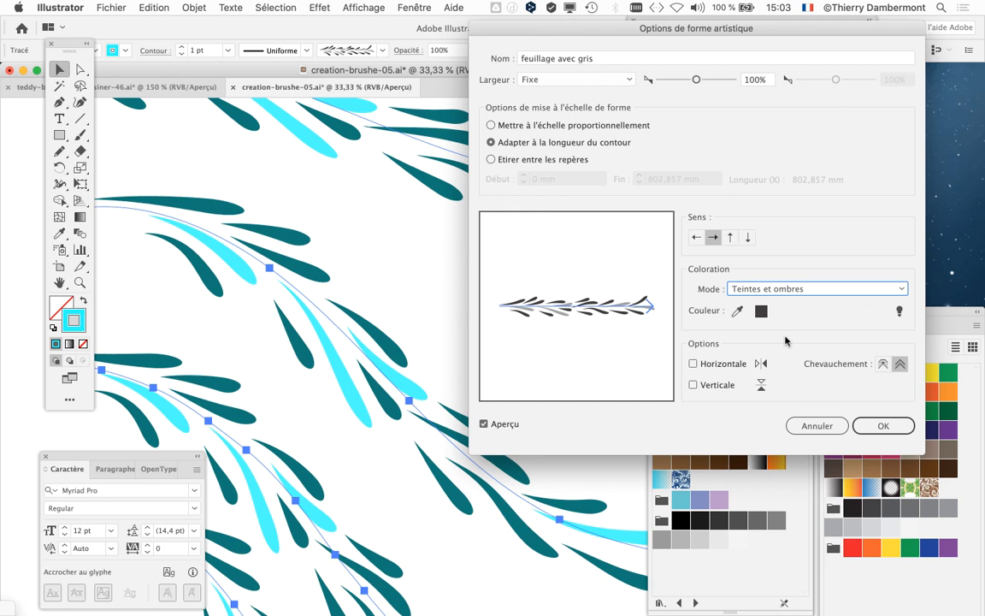
Compare Teintes with Teintes et ombres, keep Teintes et ombres and apply the brush change to the existing strokes.
click(764, 291)
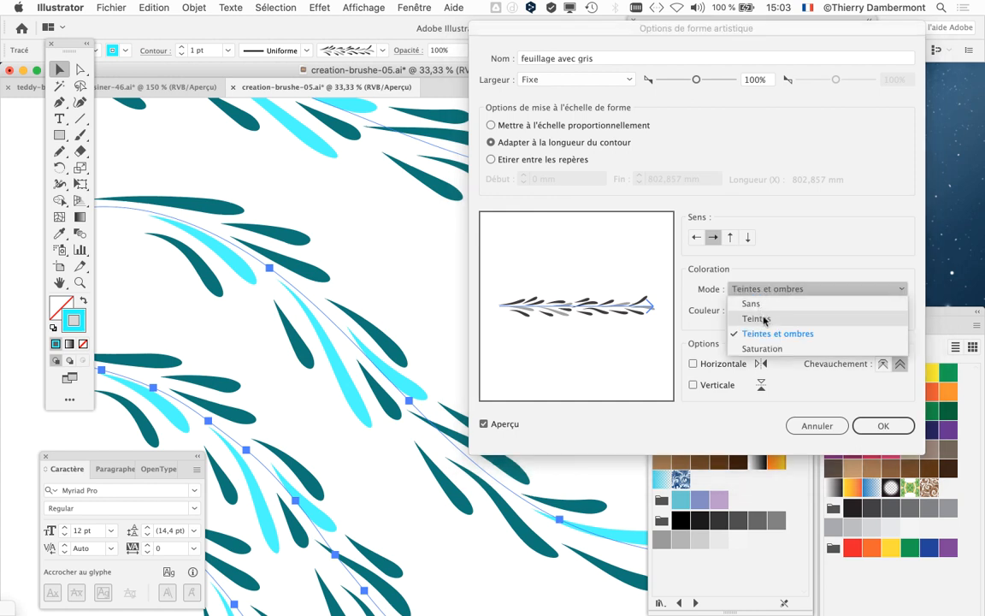
click(766, 318)
click(764, 291)
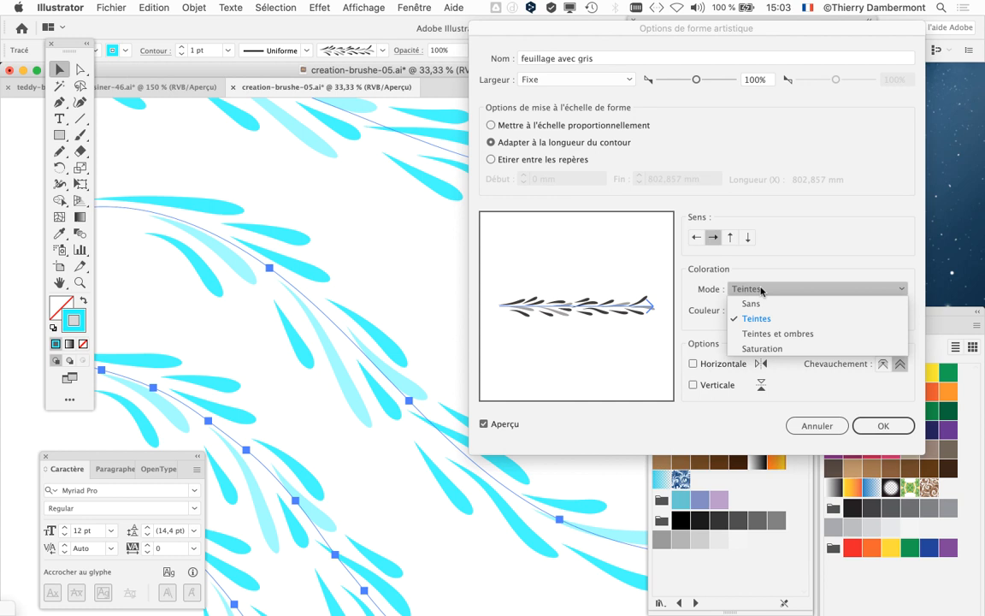
click(780, 333)
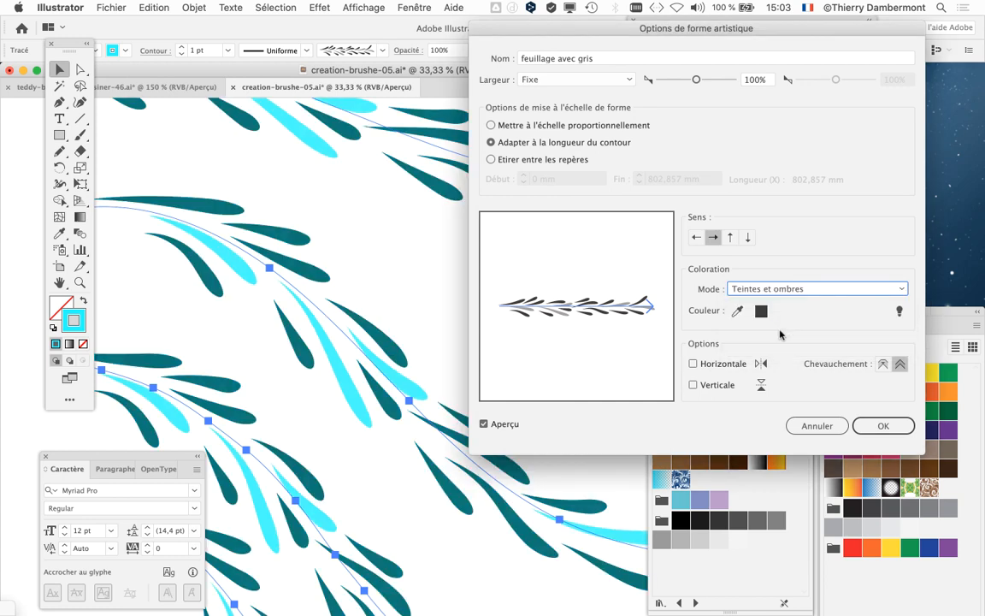
click(859, 425)
click(622, 267)
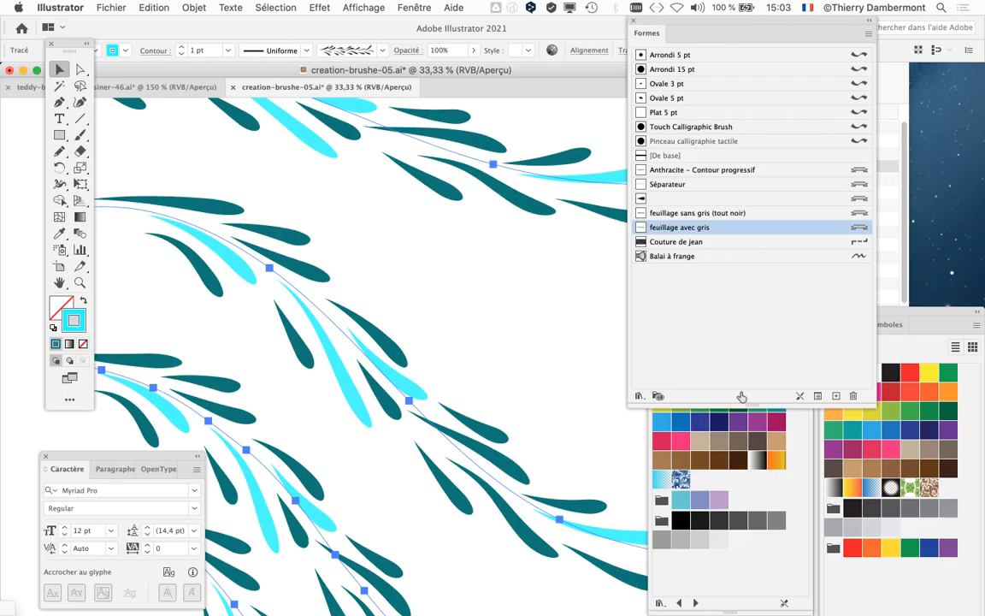
Bring the RVB de base swatches over the artwork and test various stroke colours on the foliage, from red, yellow, green, cyan and blue to dark green.
drag(865, 402, 864, 307)
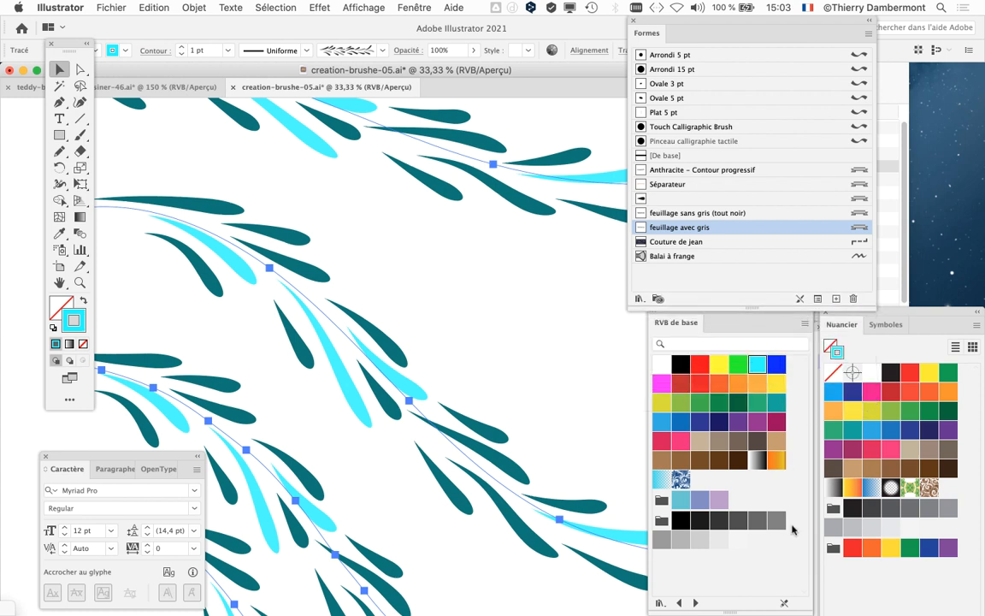
drag(685, 319, 428, 157)
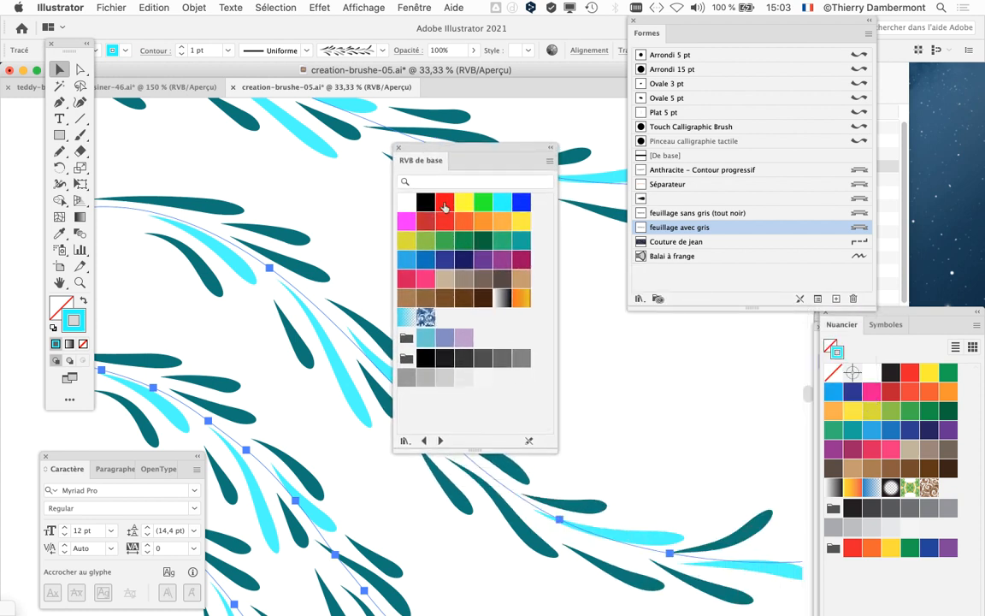
click(450, 205)
click(463, 203)
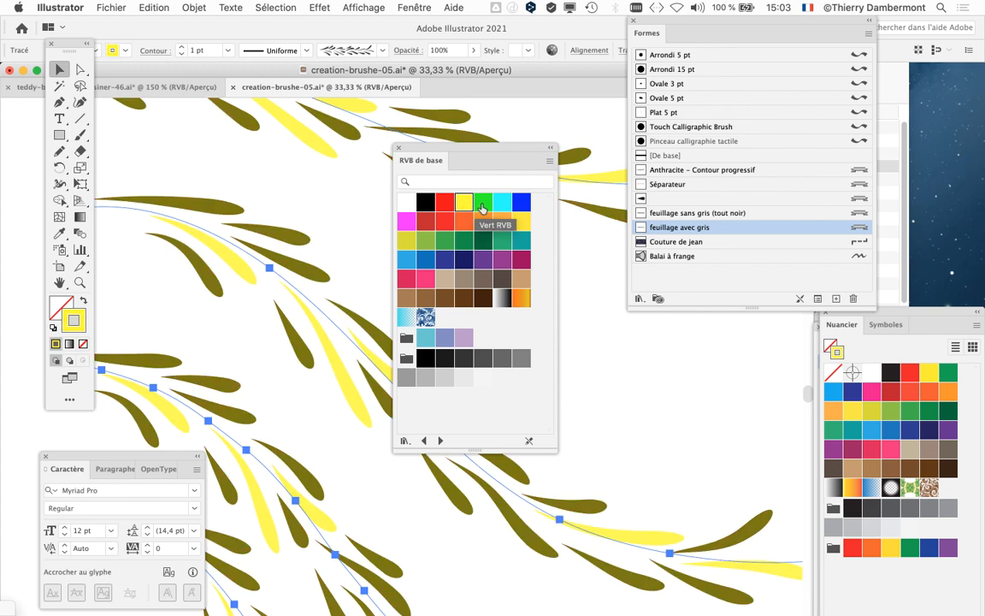
click(484, 203)
click(501, 204)
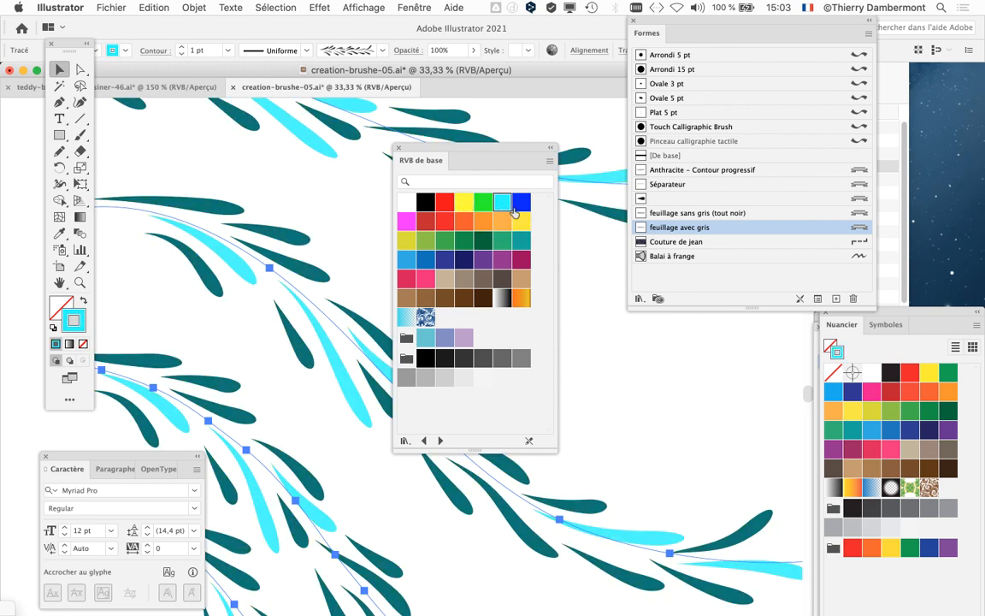
click(520, 205)
click(521, 220)
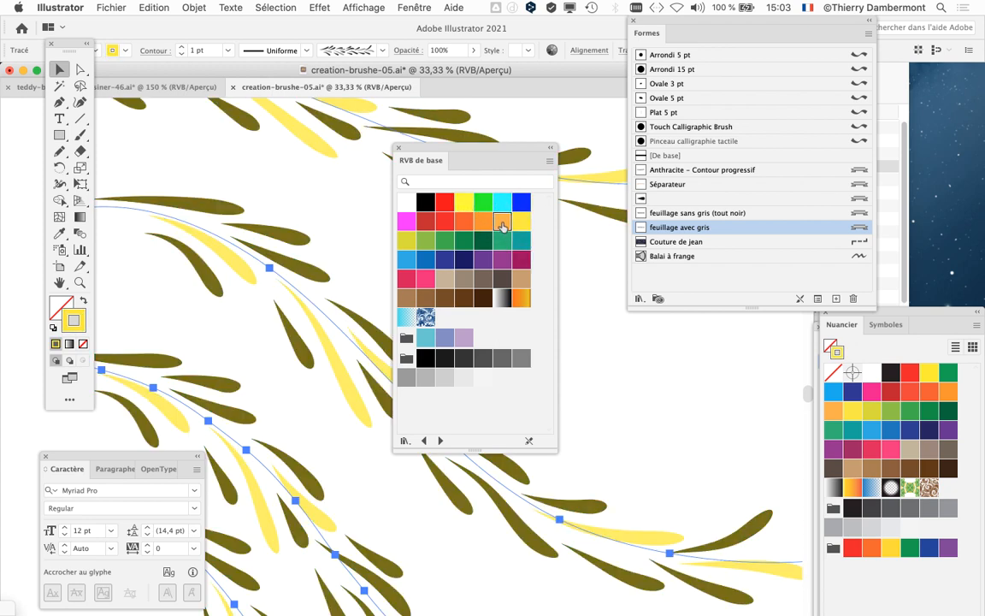
click(502, 223)
click(503, 243)
click(483, 242)
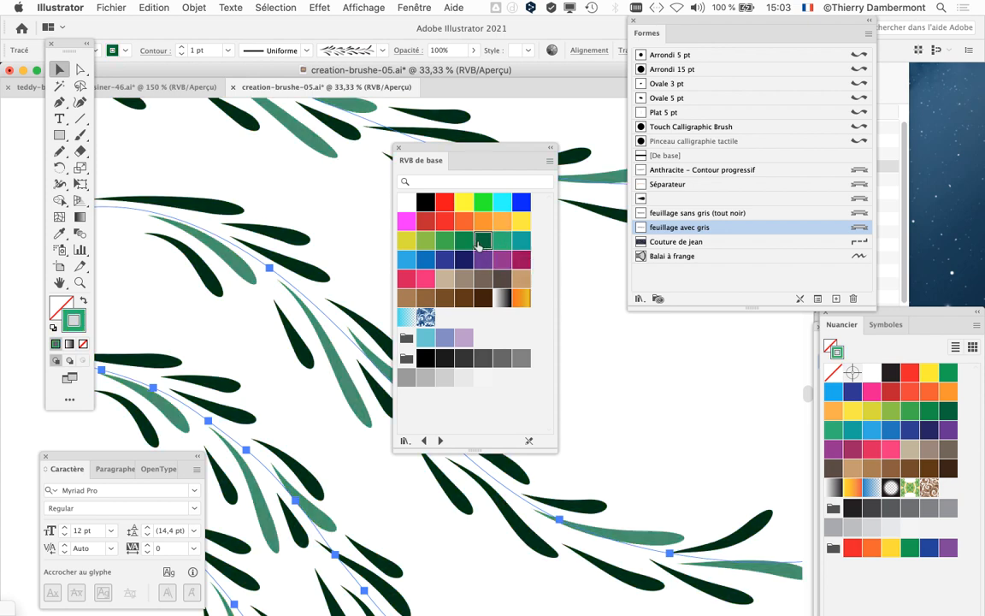
Test green, yellow-green and beige stroke colours on the foliage, settle on orange and move the RVB de base swatches below the brush list.
click(445, 242)
click(407, 241)
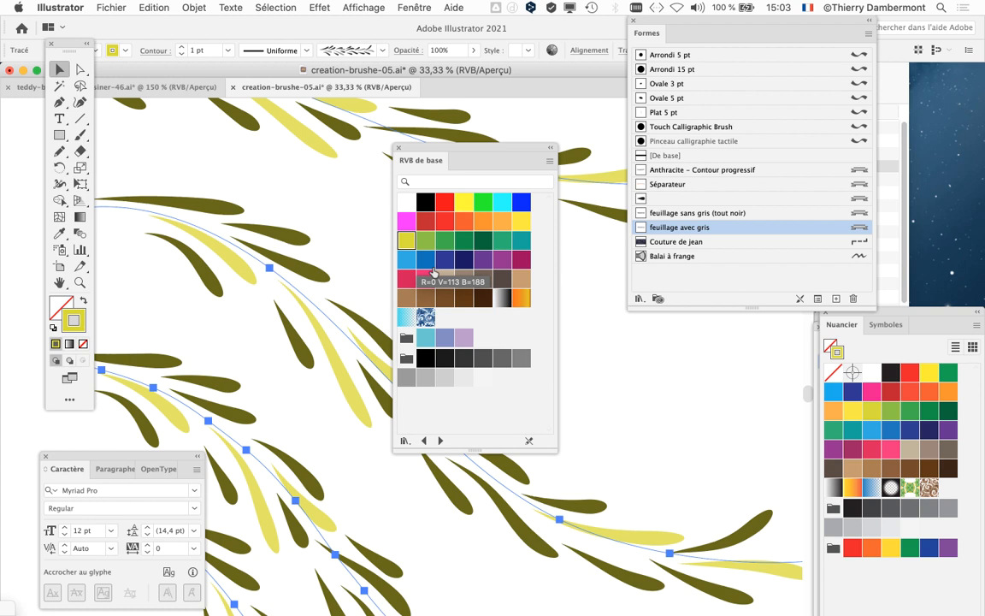
click(447, 278)
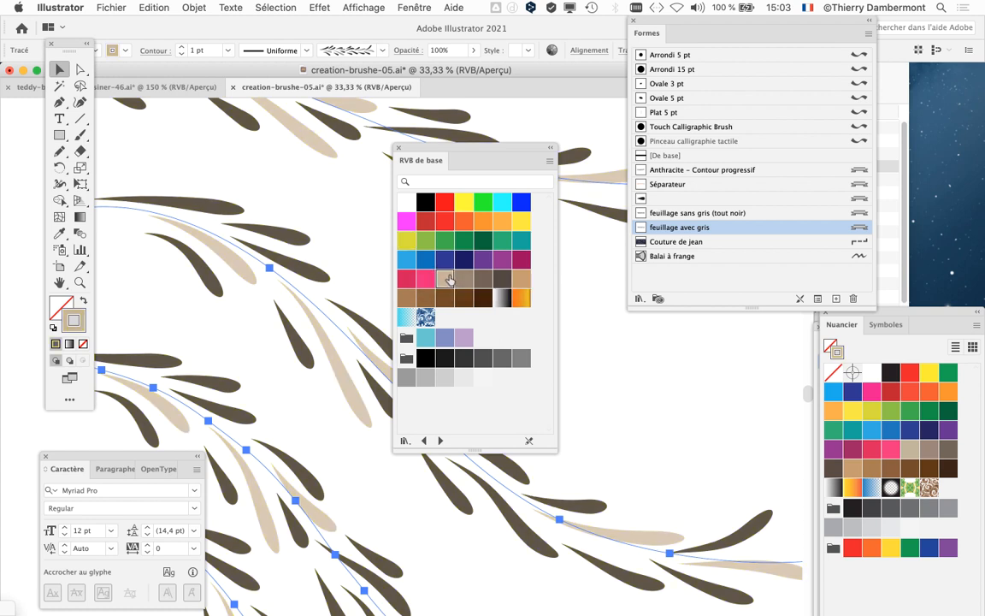
click(444, 241)
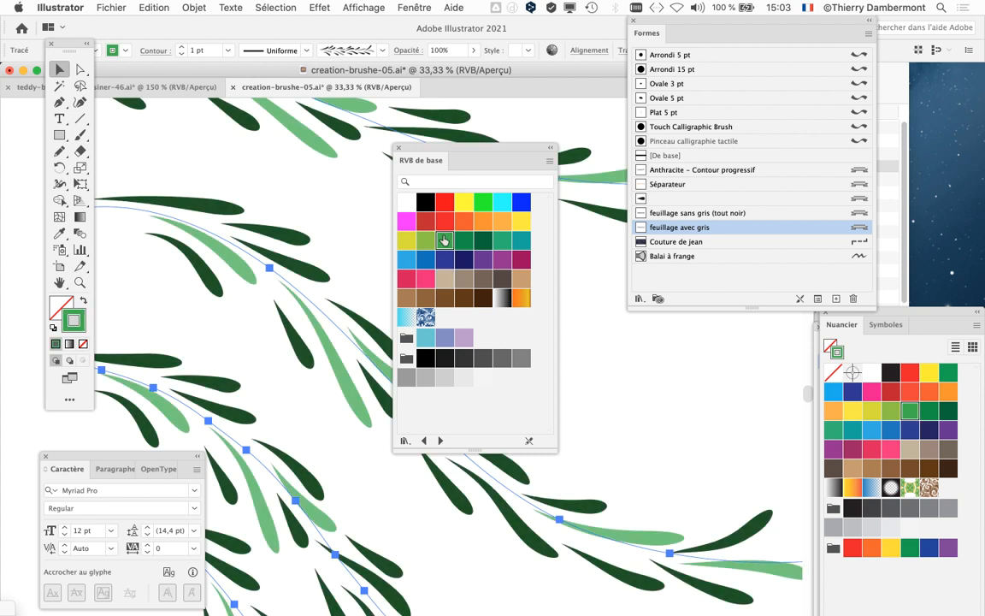
click(480, 223)
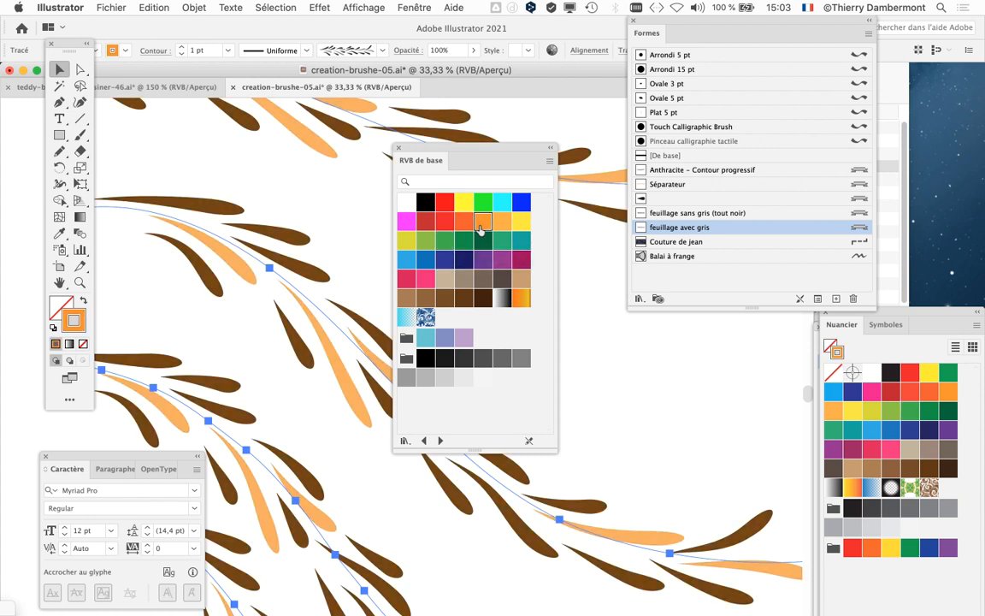
drag(446, 160, 647, 340)
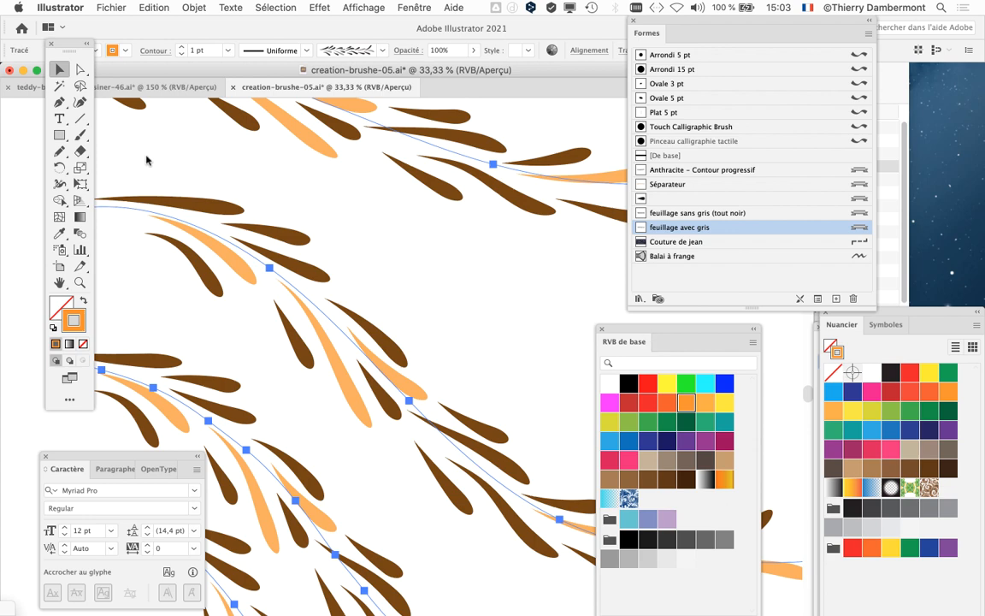
Save the document as a new version named creation-brushe-06.ai in the teddy bear 12 folder, in Adobe Illustrator (ai) format.
click(112, 8)
click(171, 136)
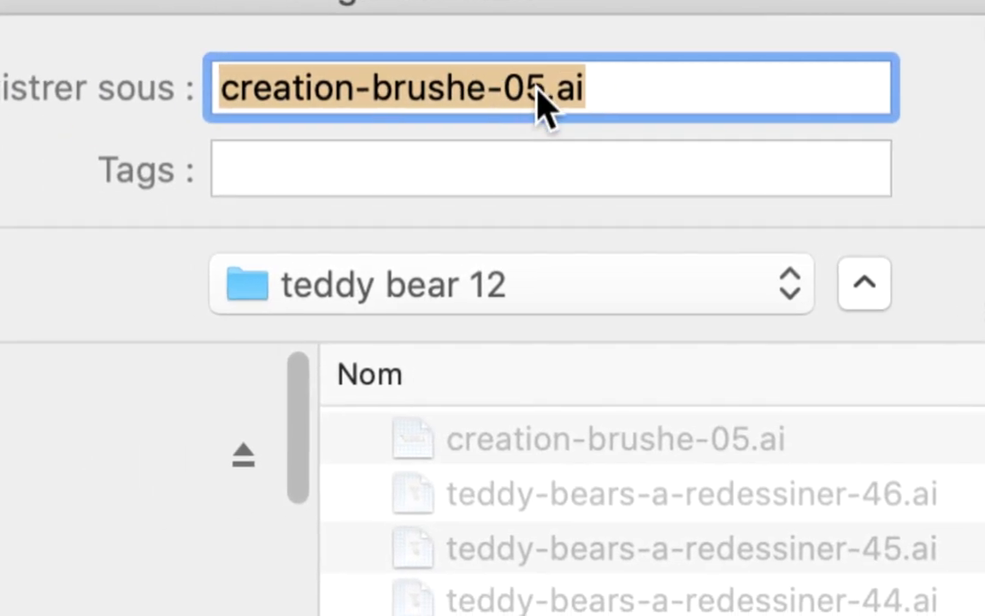
click(375, 112)
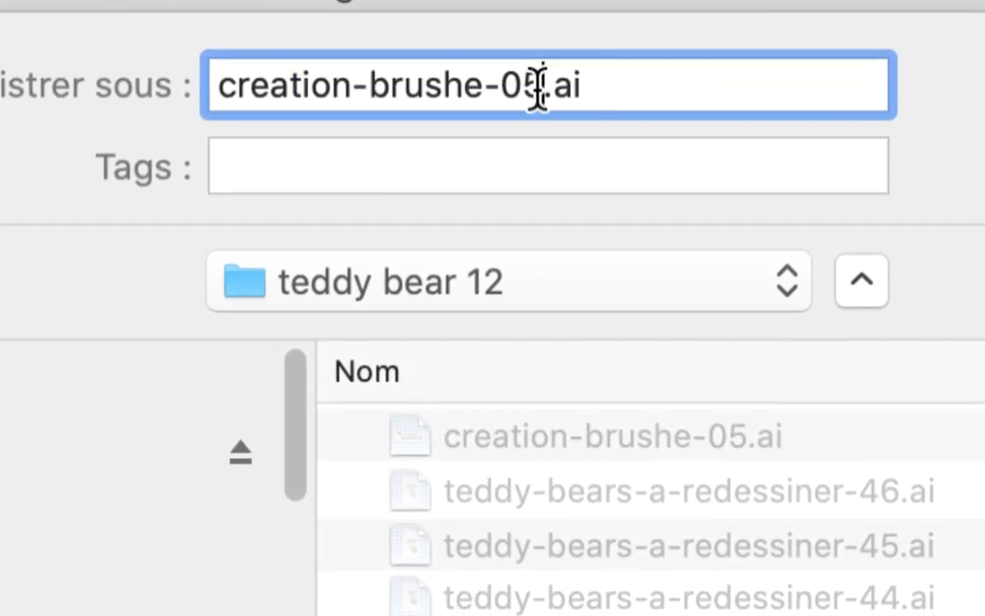
drag(387, 112, 365, 112)
text(6)
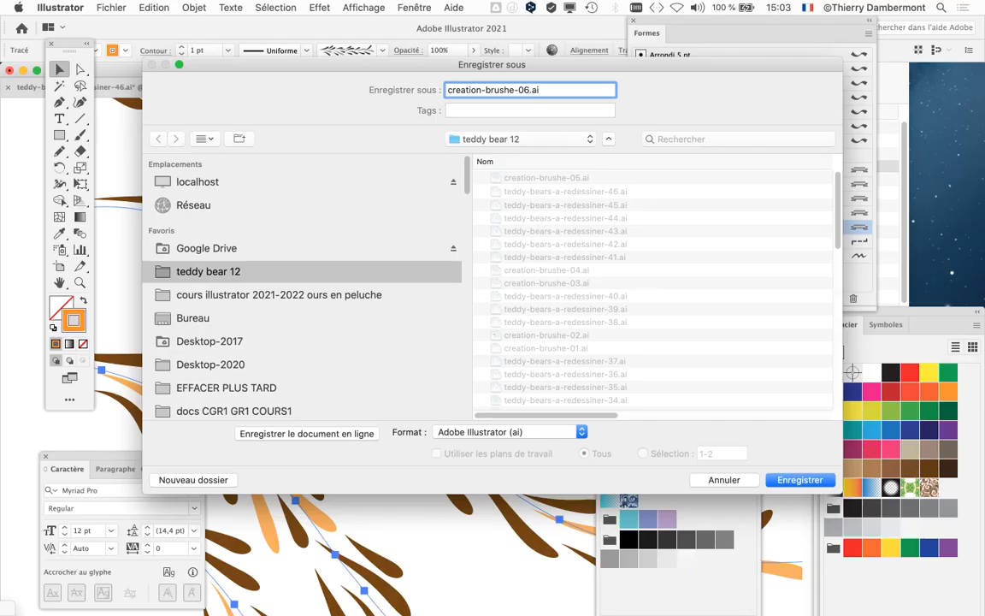
key(Return)
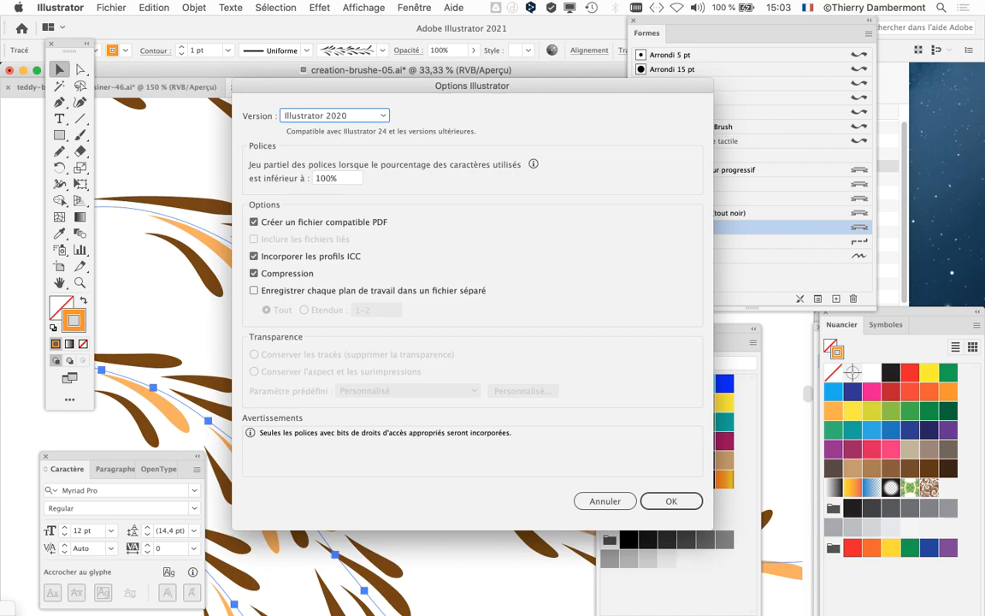